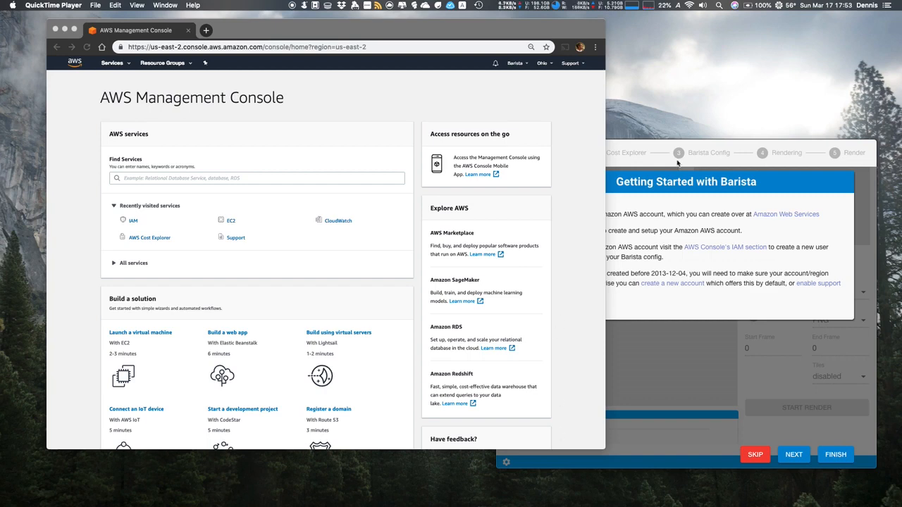
# Search the AWS services for "iam" and open the IAM service
pyautogui.click(690, 200)
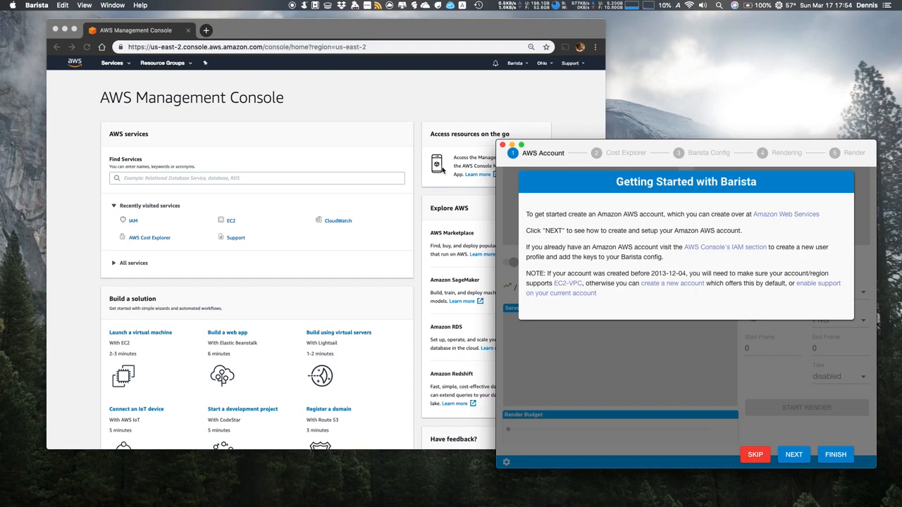
pyautogui.click(379, 107)
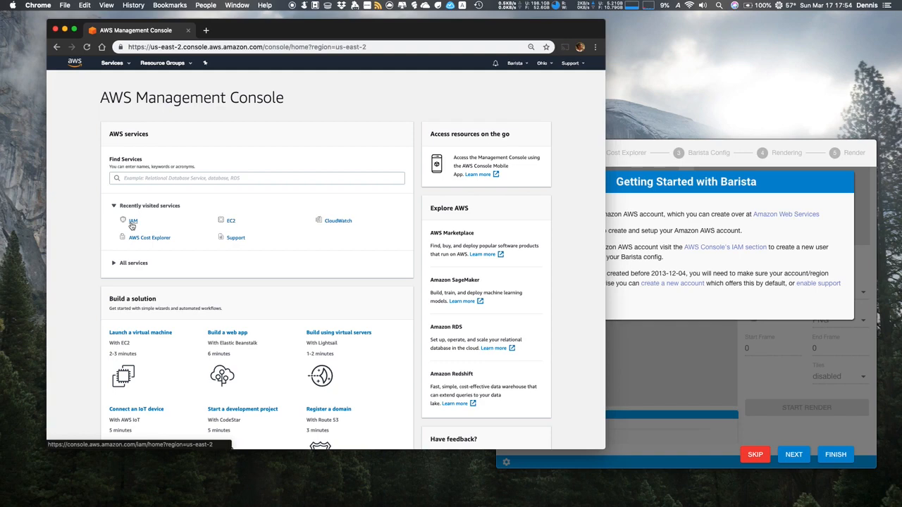
pyautogui.click(146, 178)
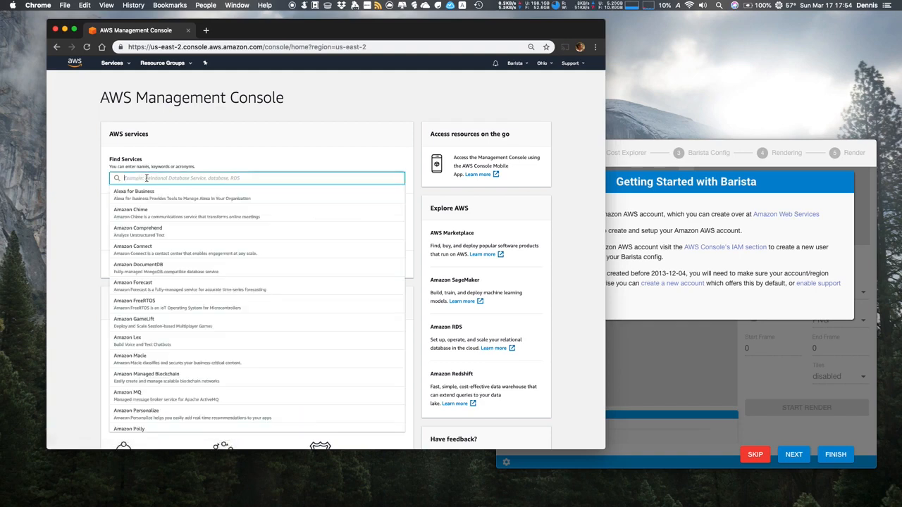
pyautogui.write('iam')
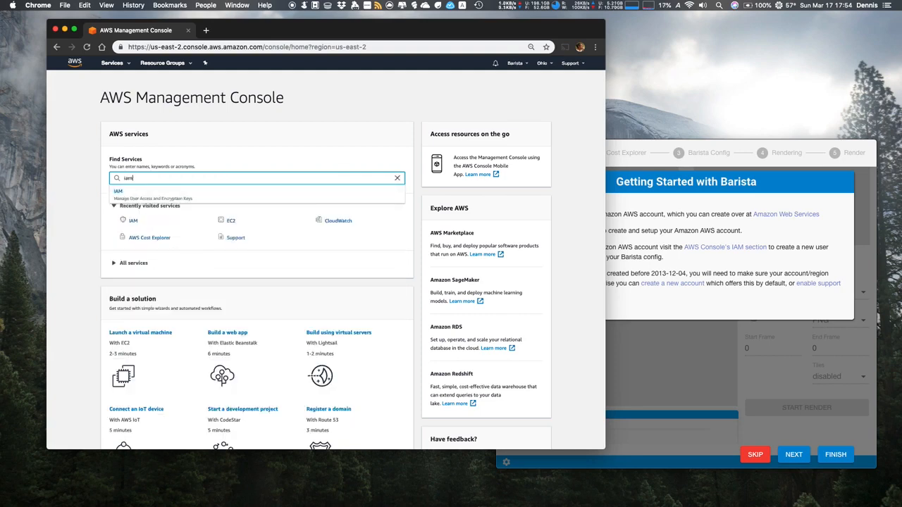
pyautogui.click(146, 192)
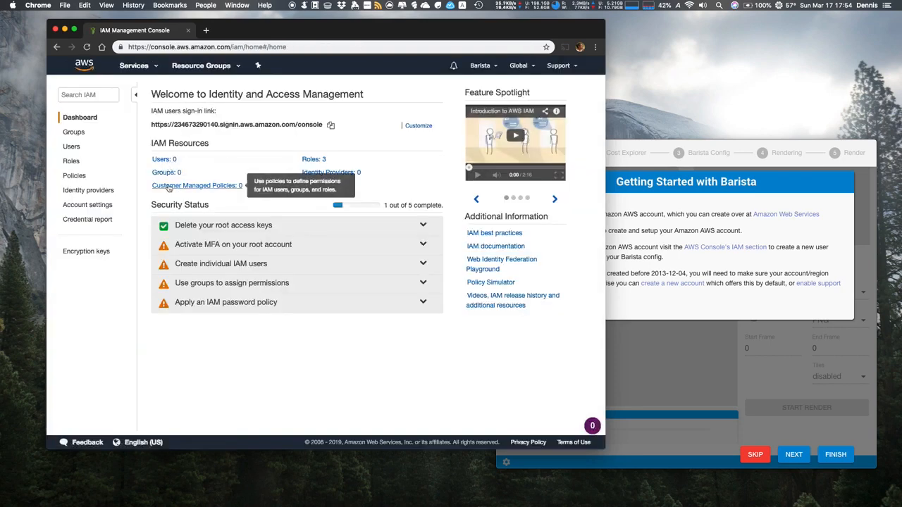
# Start adding an IAM user named aws-setup with programmatic access and continue to its permissions
pyautogui.click(71, 148)
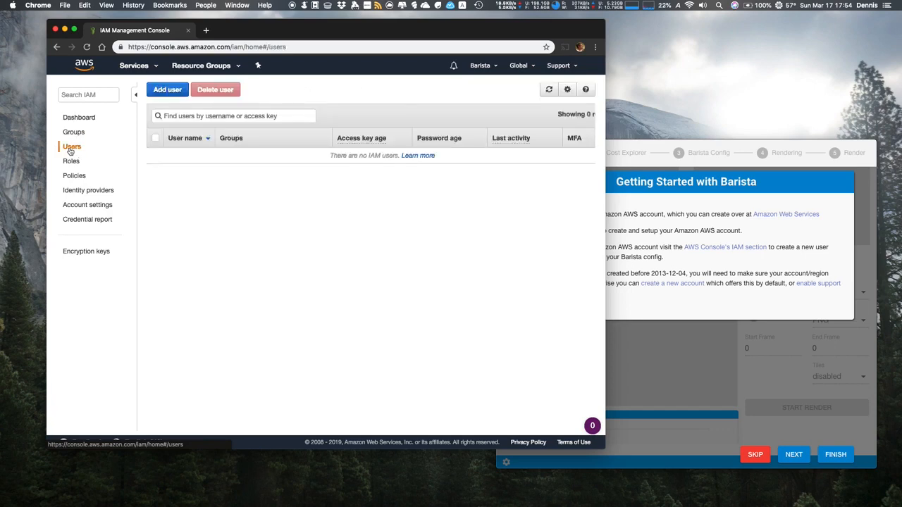
pyautogui.click(169, 94)
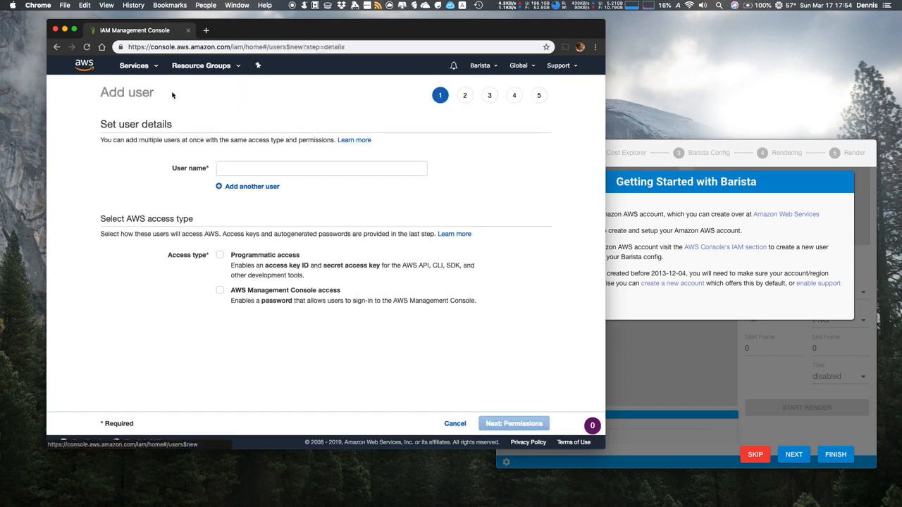
pyautogui.click(230, 164)
pyautogui.write('aws-setup')
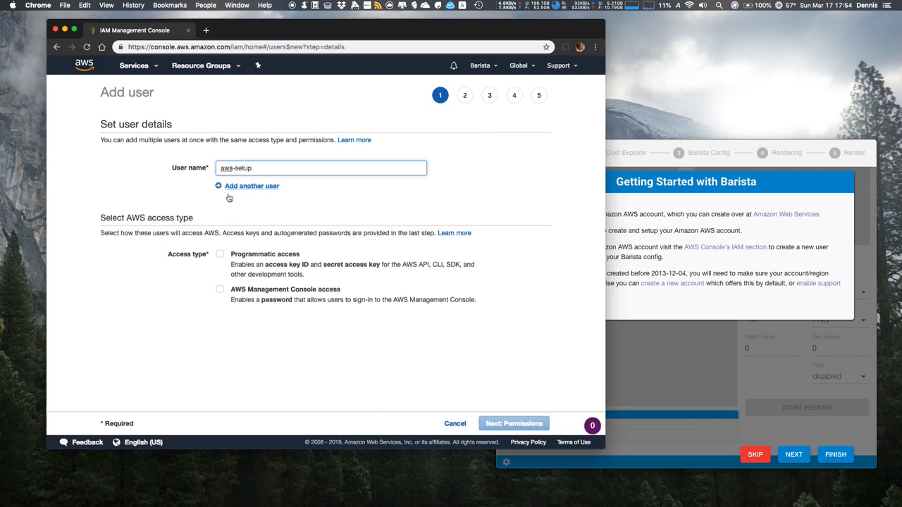
pyautogui.click(219, 255)
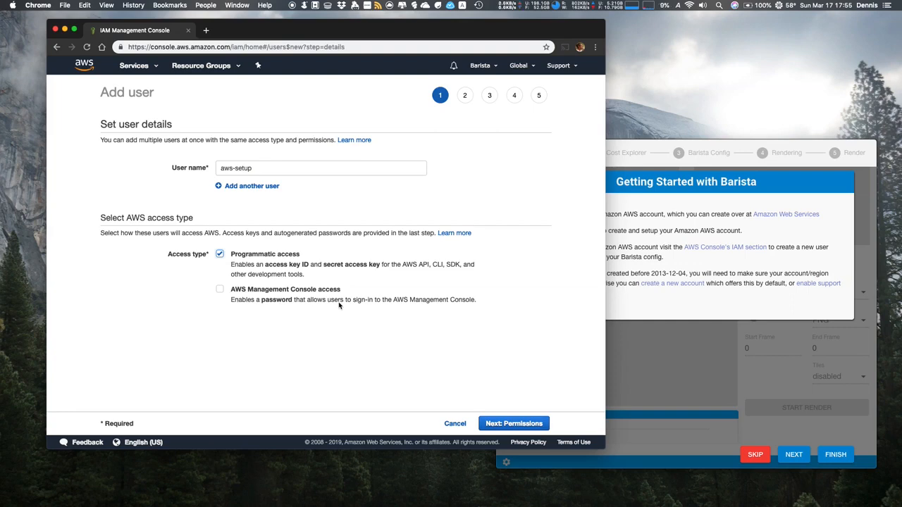
pyautogui.click(520, 426)
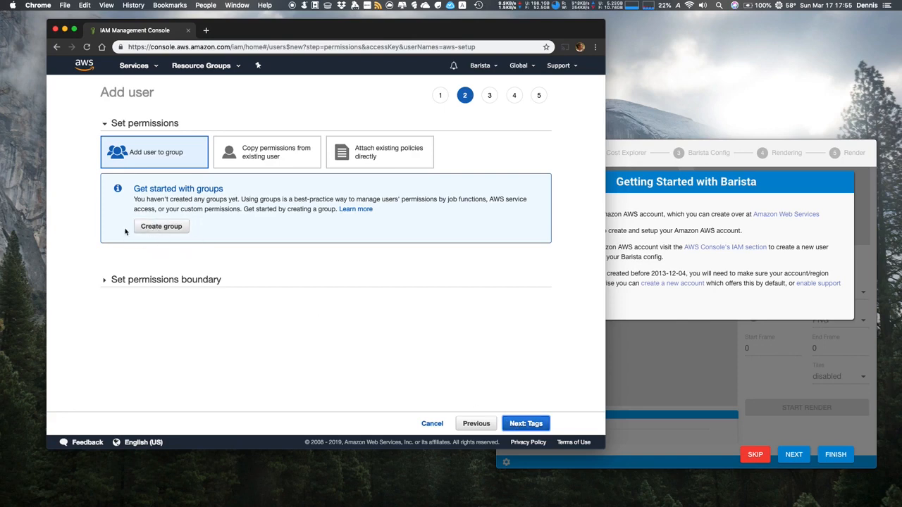
# Create a group named barista with the AdministratorAccess policy for the new user
pyautogui.click(148, 230)
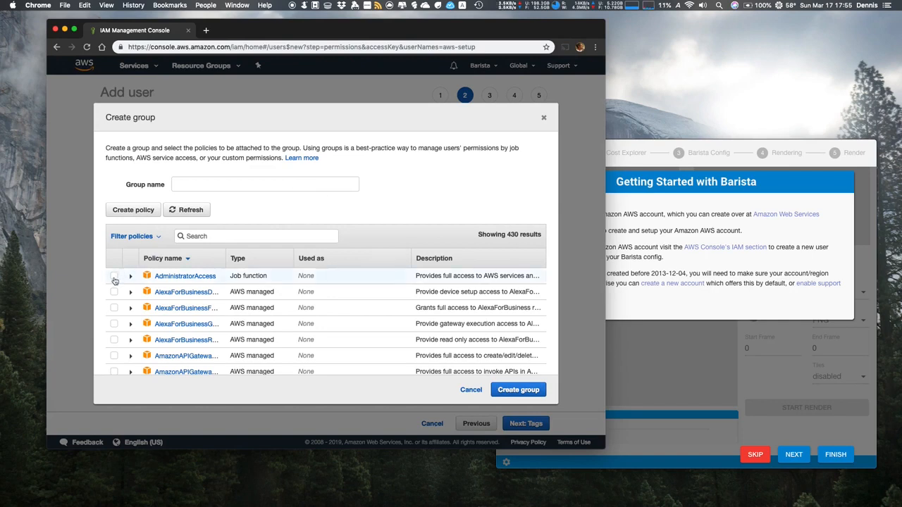
pyautogui.click(114, 277)
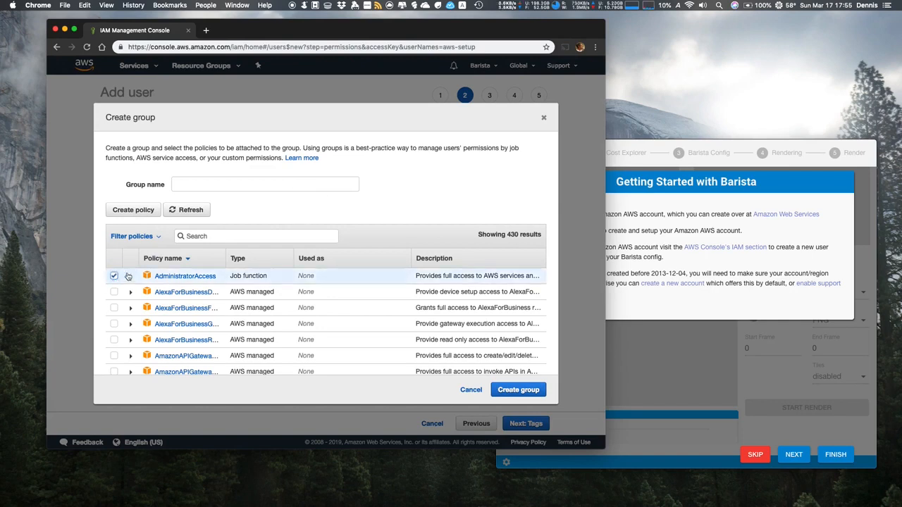
pyautogui.click(217, 185)
pyautogui.write('baristaa')
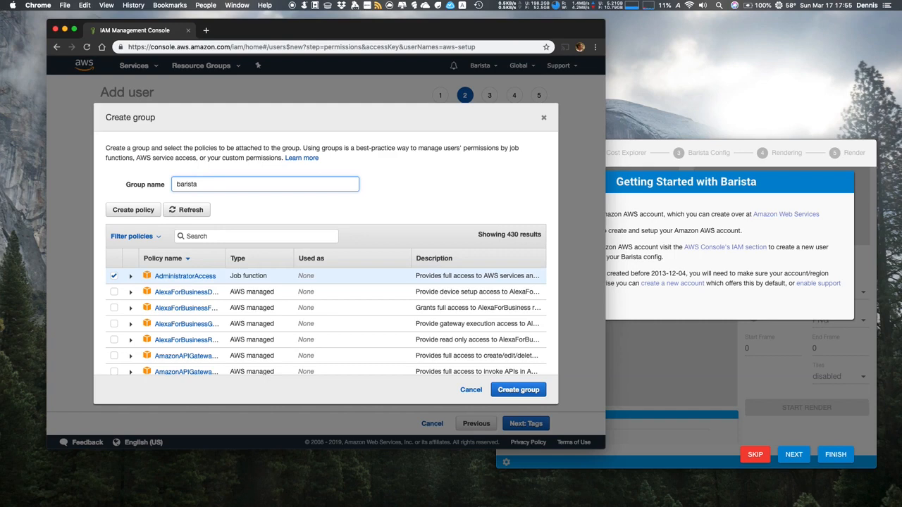
pyautogui.click(512, 390)
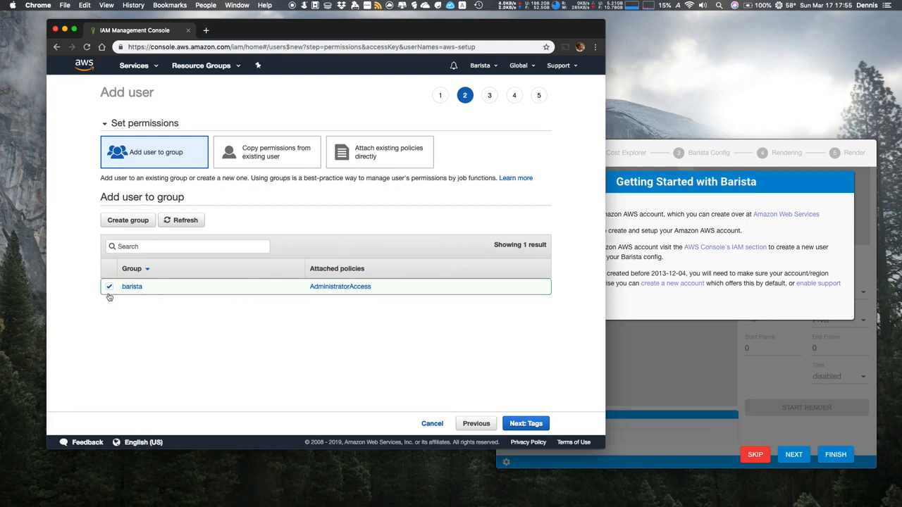
# Create the user without any tags and save its credentials.csv file to the Downloads folder
pyautogui.click(524, 422)
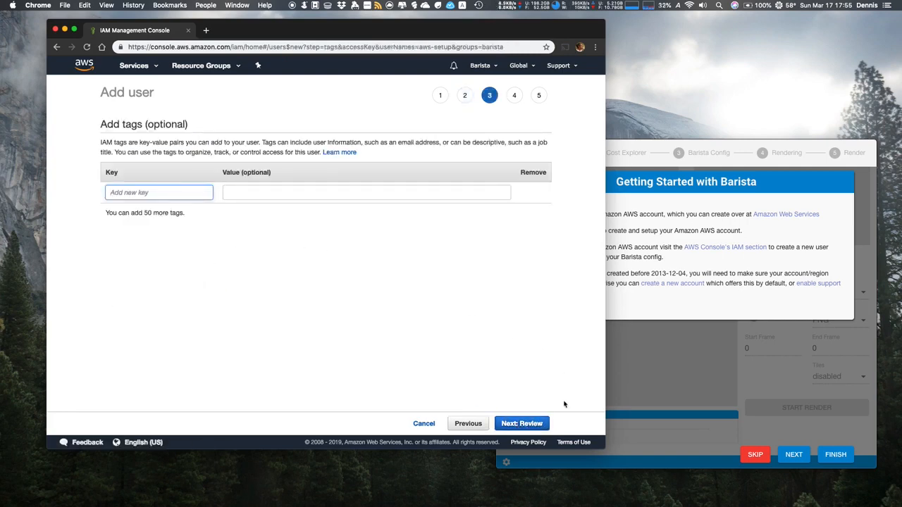
pyautogui.click(523, 423)
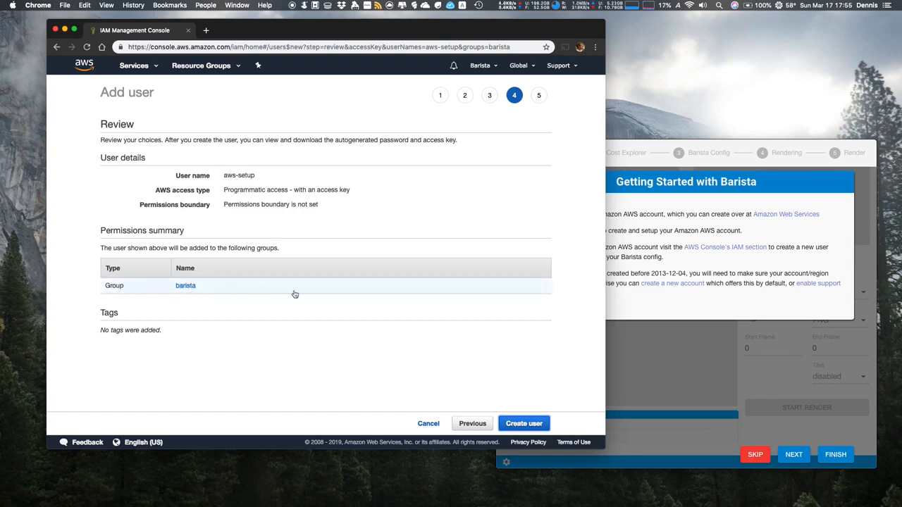
pyautogui.click(532, 422)
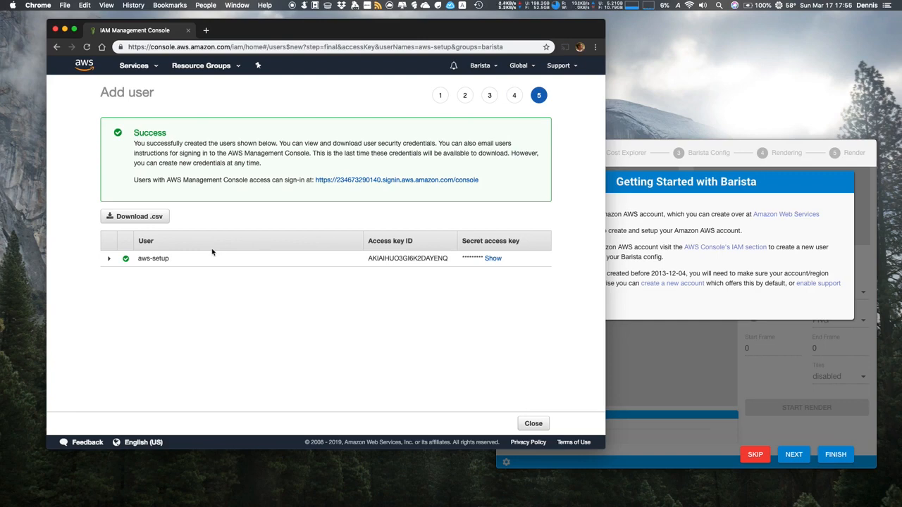
pyautogui.click(144, 220)
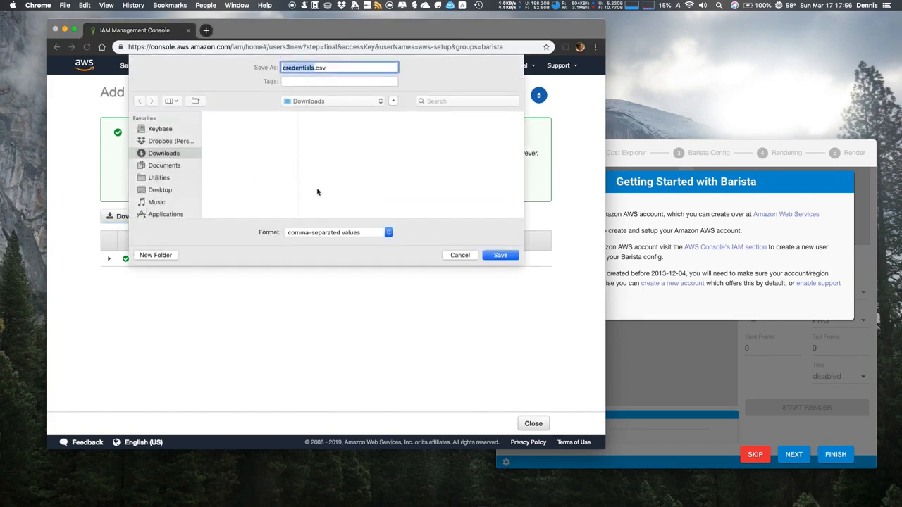
pyautogui.click(500, 255)
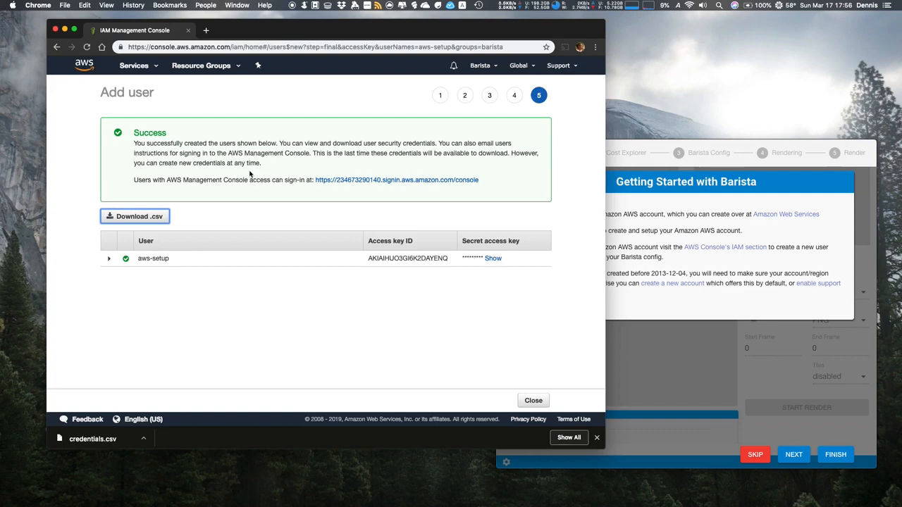
# Search the AWS services for "cost" and open AWS Cost Explorer
pyautogui.click(143, 70)
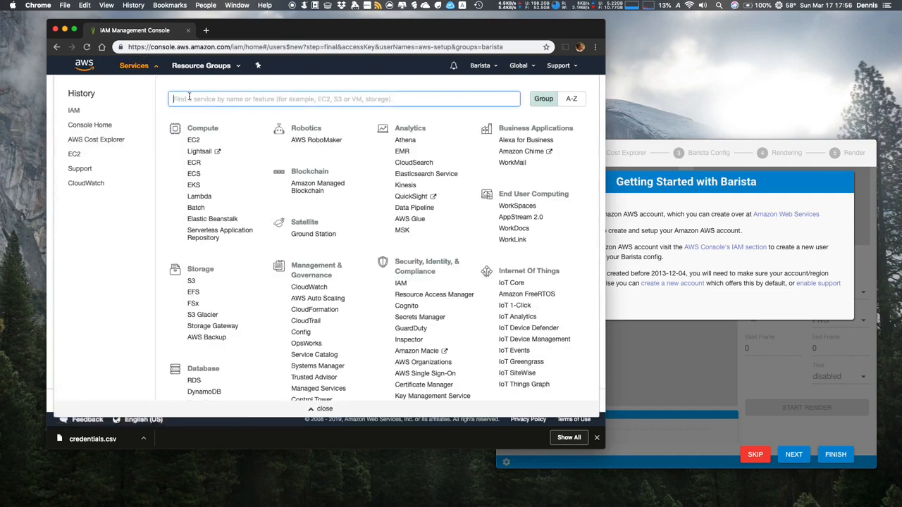
pyautogui.write('cost')
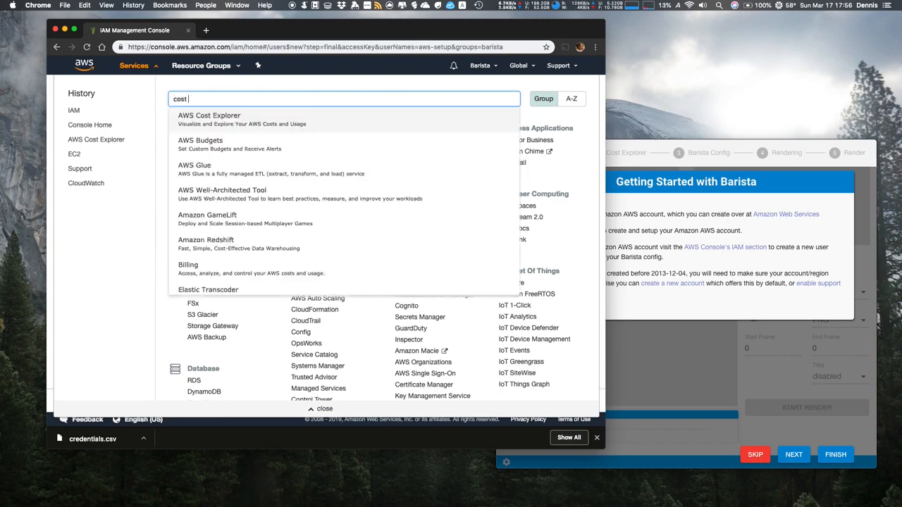
pyautogui.click(200, 124)
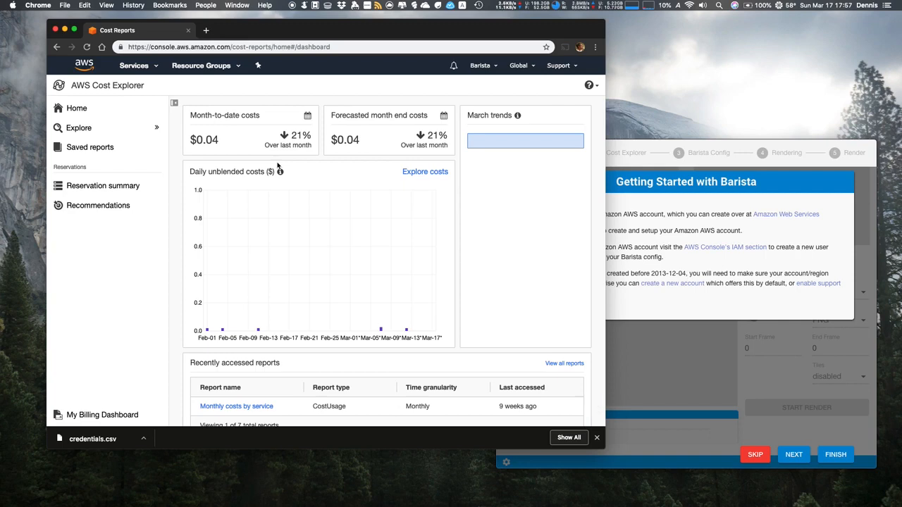
# Switch to Barista, move its window up, finish the getting-started guide and open the settings
pyautogui.click(728, 145)
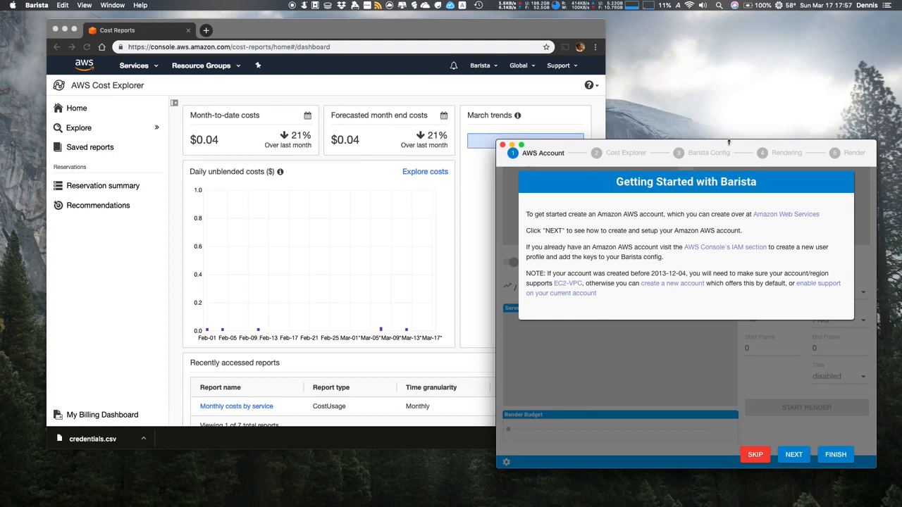
pyautogui.moveTo(663, 148); pyautogui.dragTo(653, 93)
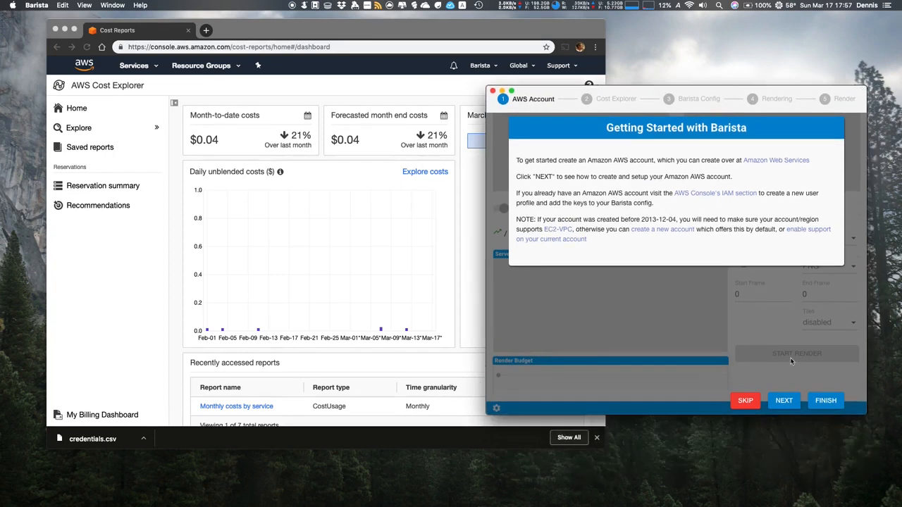
pyautogui.click(825, 401)
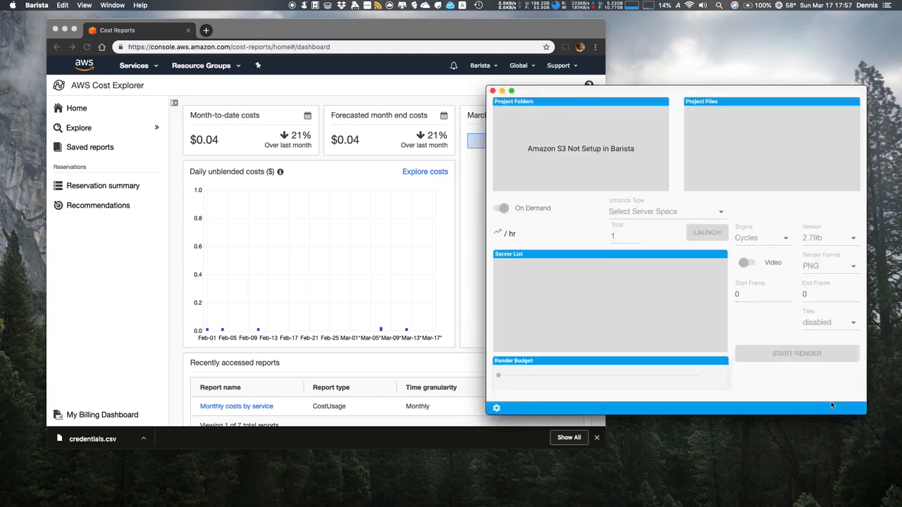
pyautogui.click(496, 408)
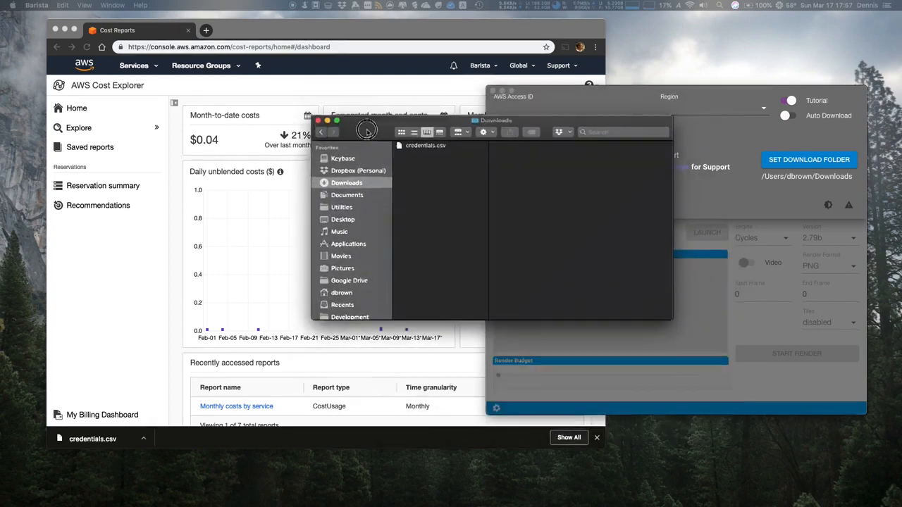
# Open credentials.csv from the Downloads folder and close the folder window
pyautogui.click(425, 185)
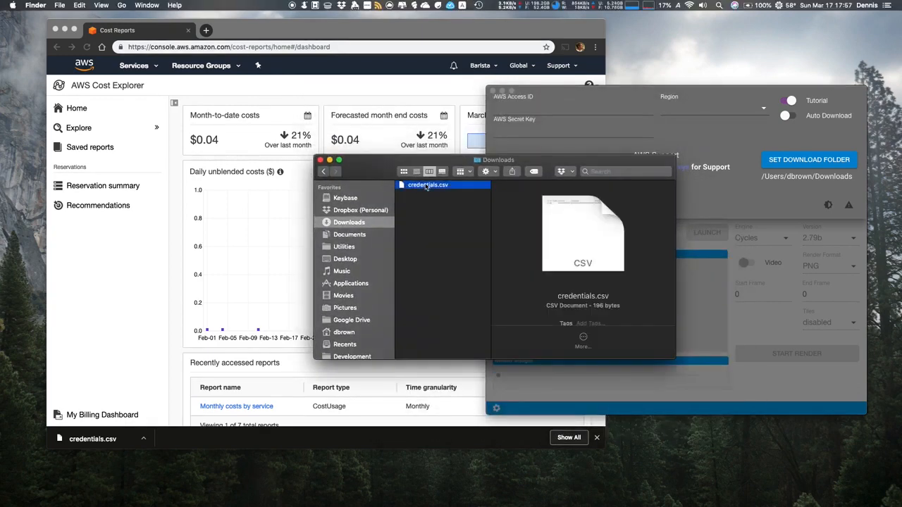
pyautogui.doubleClick(425, 185)
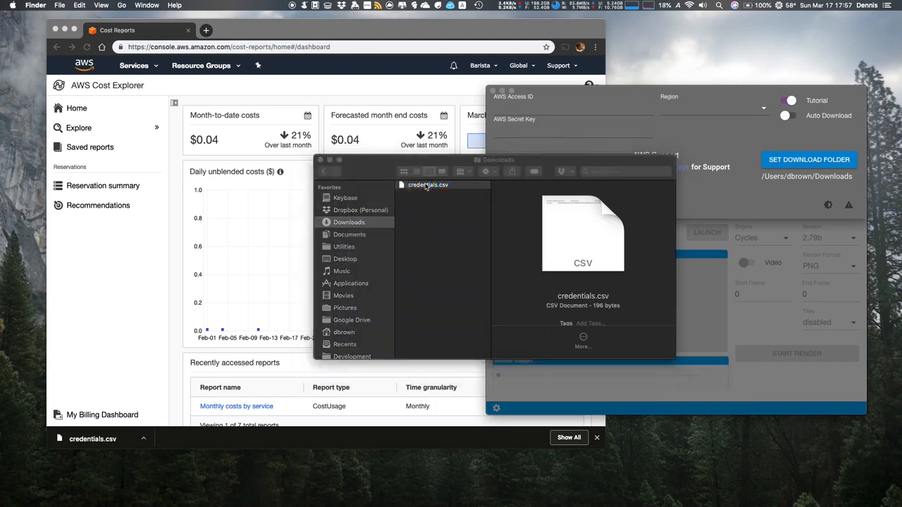
pyautogui.click(321, 161)
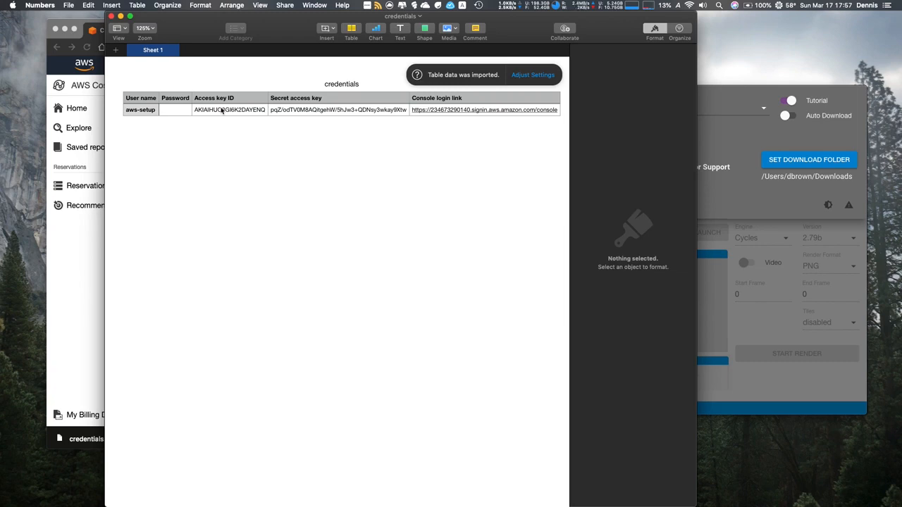
# Copy the access key ID from the credentials sheet into Barista's AWS Access ID field
pyautogui.click(222, 110)
pyautogui.doubleClick(222, 110)
pyautogui.press('super+c')
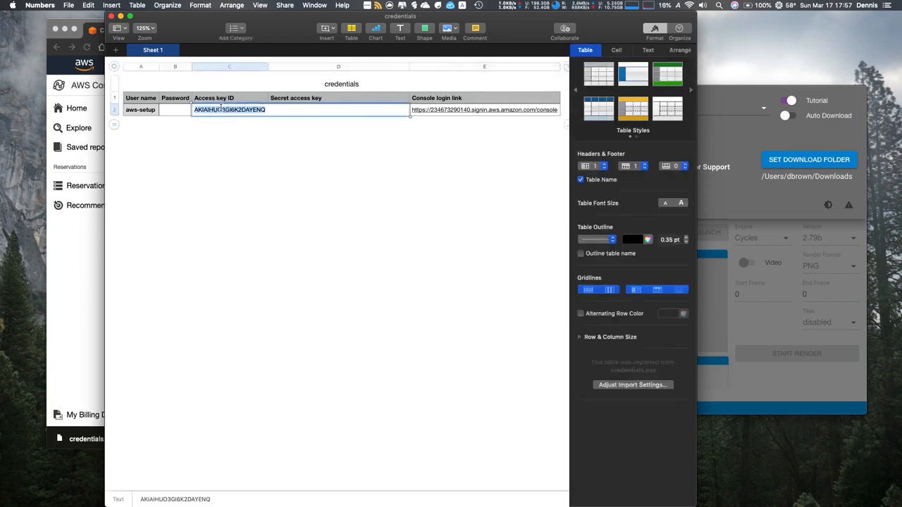
pyautogui.click(717, 89)
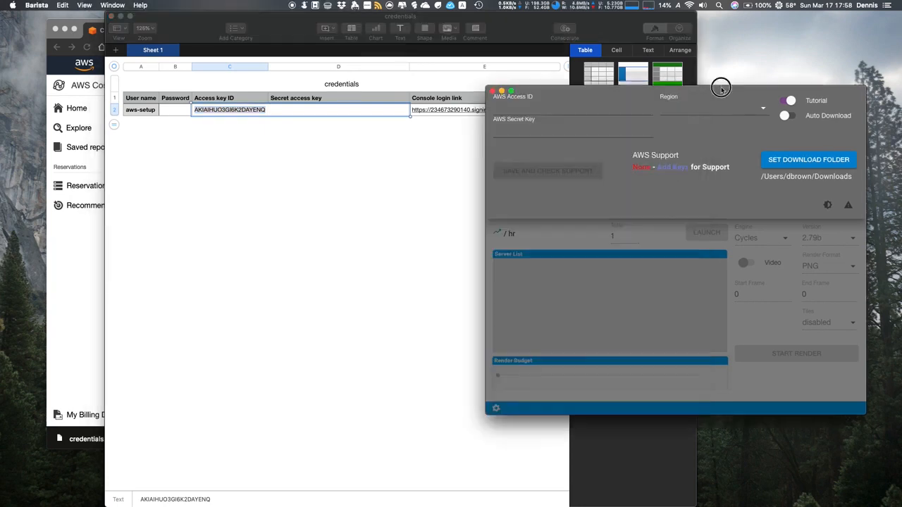
pyautogui.click(558, 108)
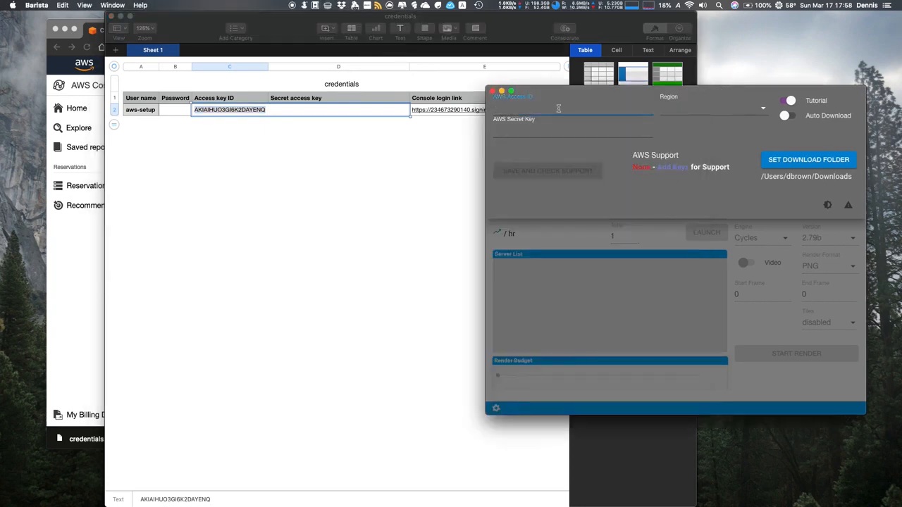
pyautogui.press('super+v')
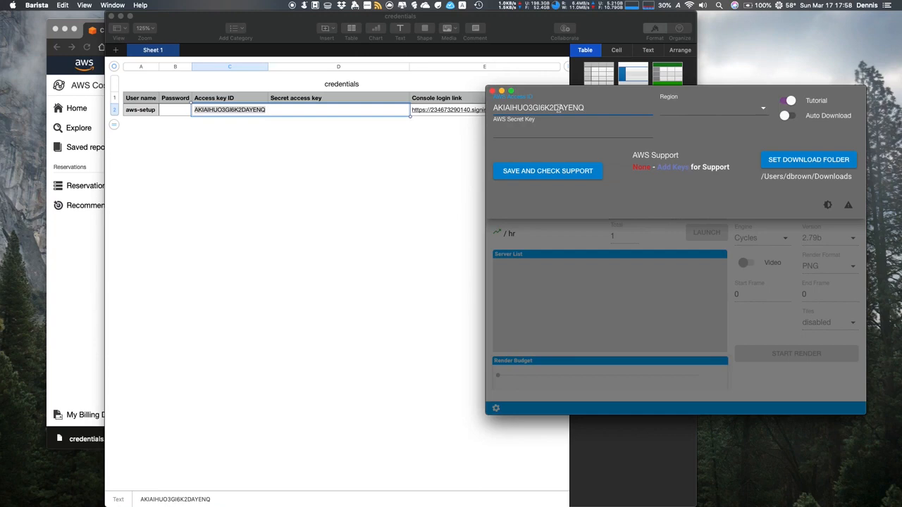
# Copy the secret access key from the credentials sheet into Barista's AWS Secret Key field
pyautogui.click(290, 108)
pyautogui.click(290, 108)
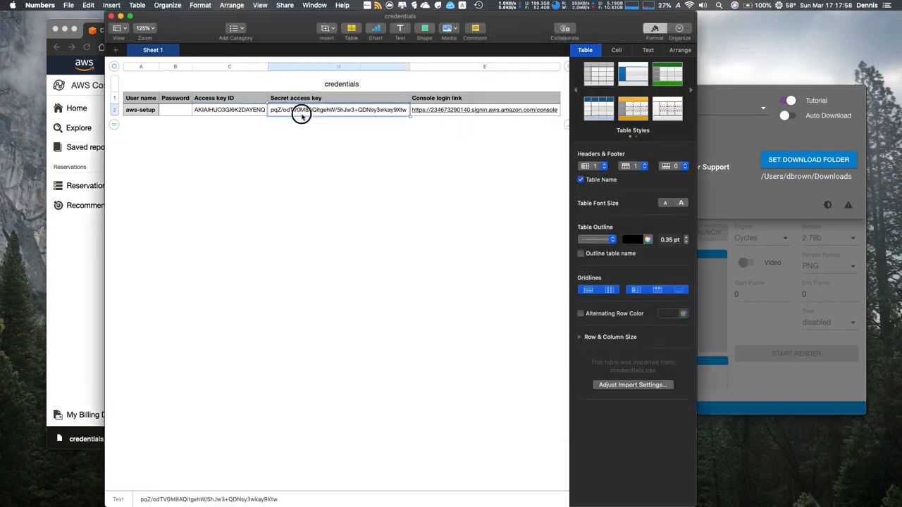
pyautogui.tripleClick(300, 110)
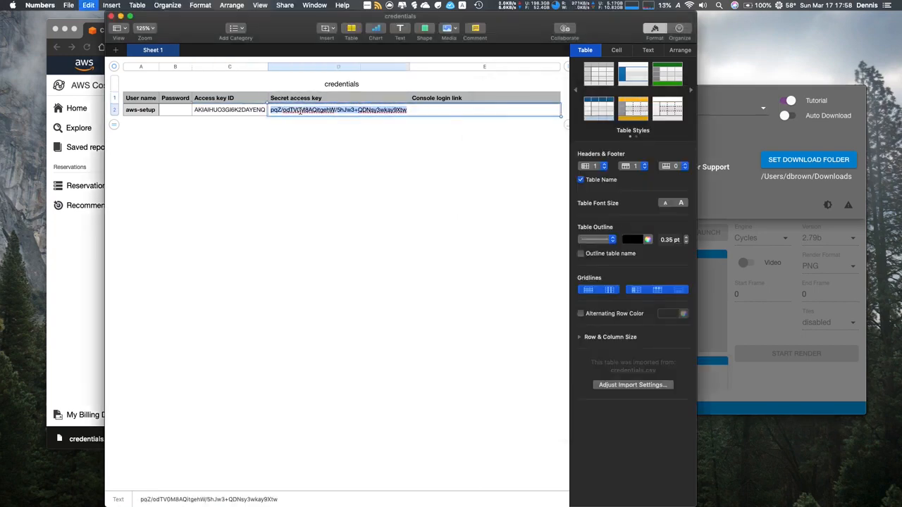
pyautogui.click(731, 99)
pyautogui.click(592, 129)
pyautogui.press('super+v')
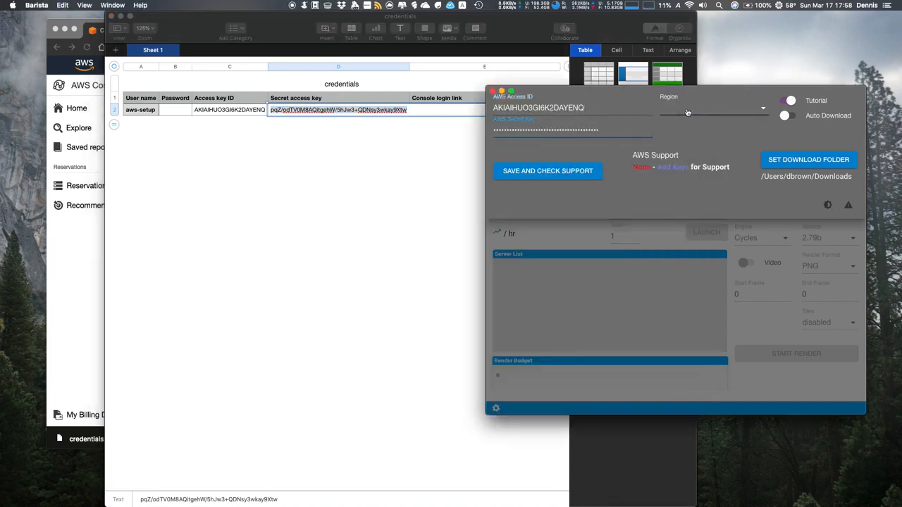
# Set the AWS region to Ohio, then save the keys and check the account's Barista support
pyautogui.click(687, 112)
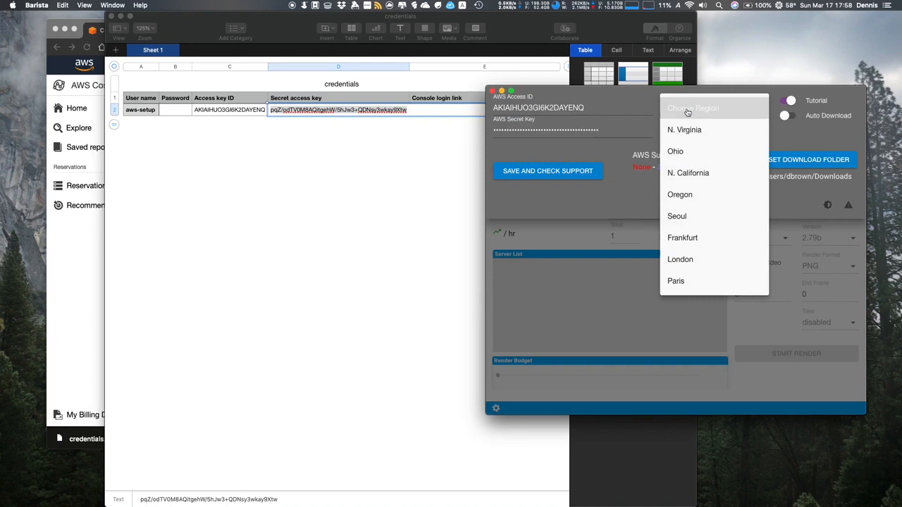
pyautogui.click(681, 152)
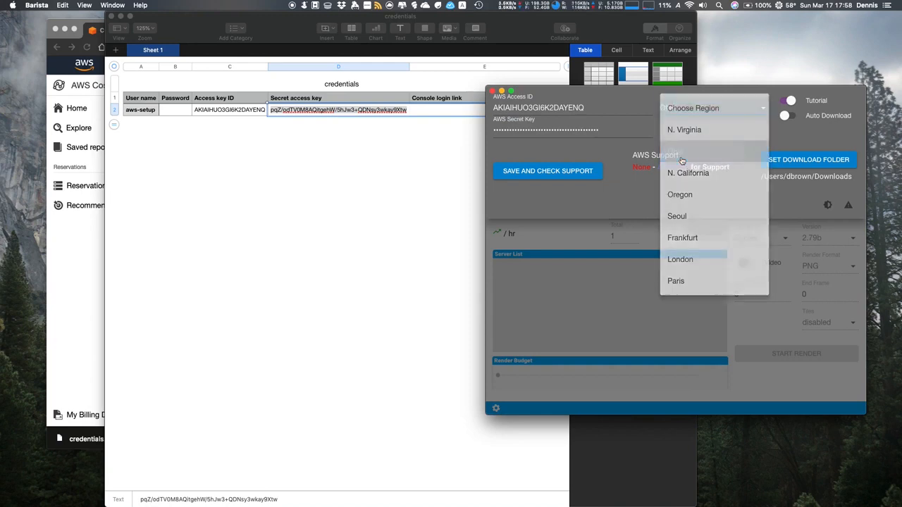
pyautogui.click(524, 172)
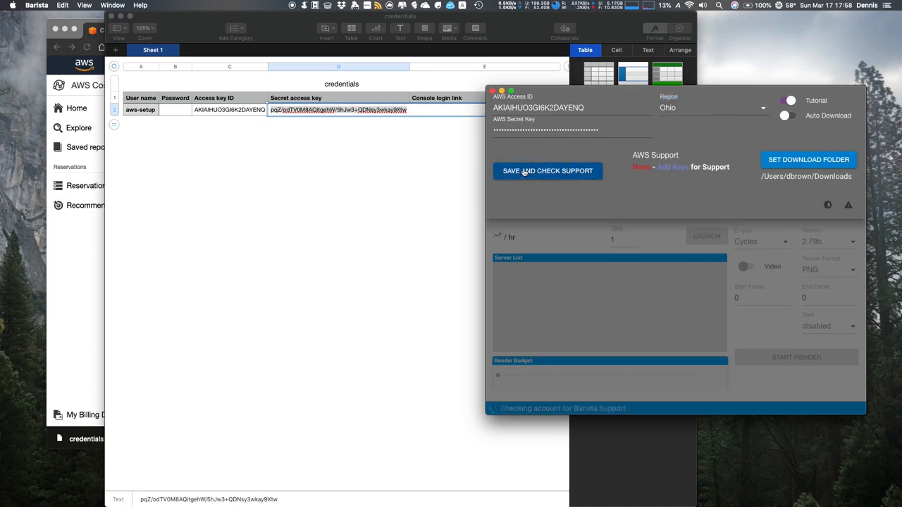
pyautogui.click(524, 172)
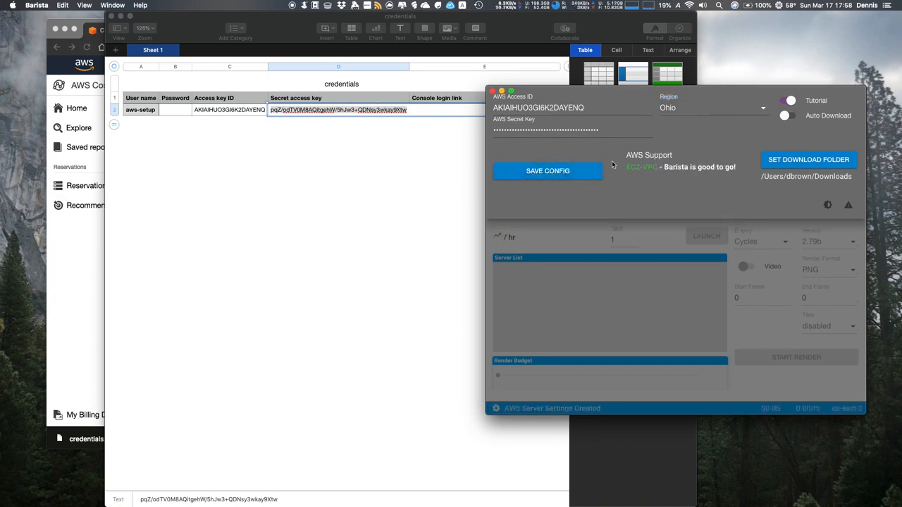